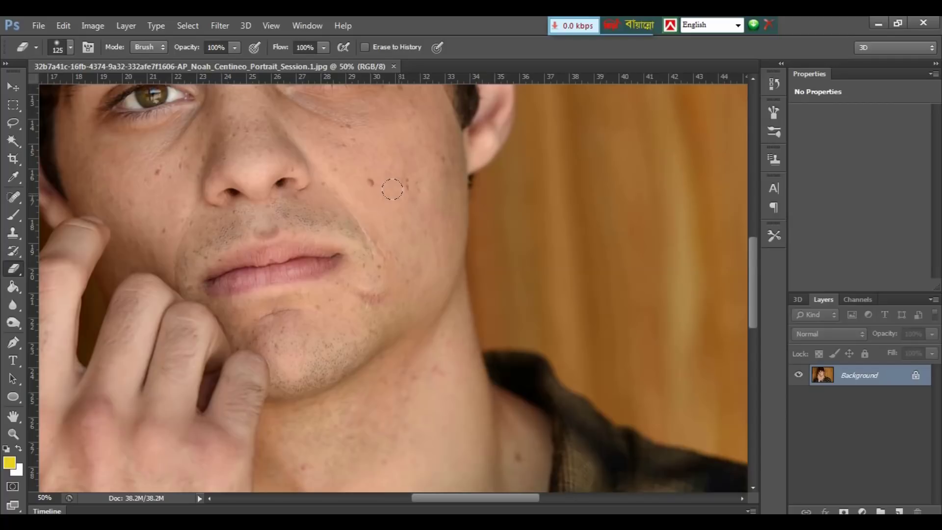
Step: Heal the dark cheek blemish, then zoom in to 66.7% on the eyes and nose
click(360, 169)
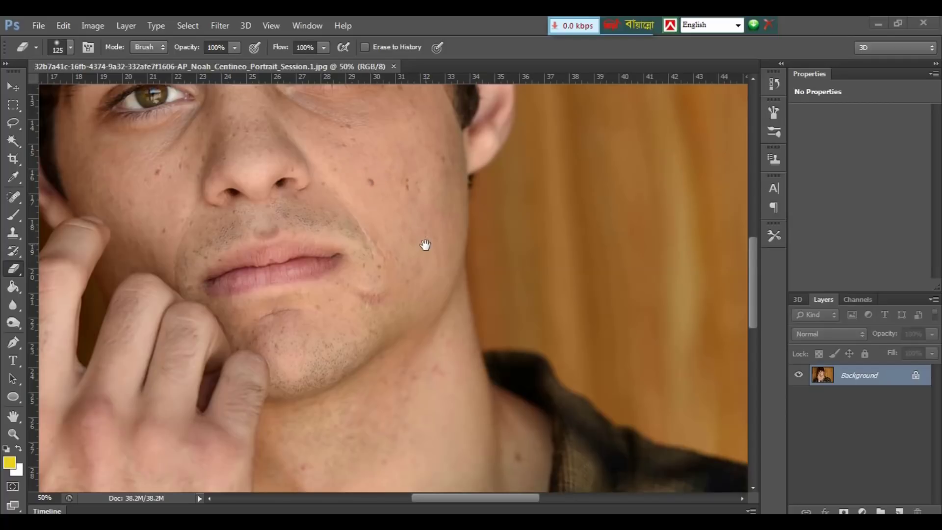
key(ctrl+plus)
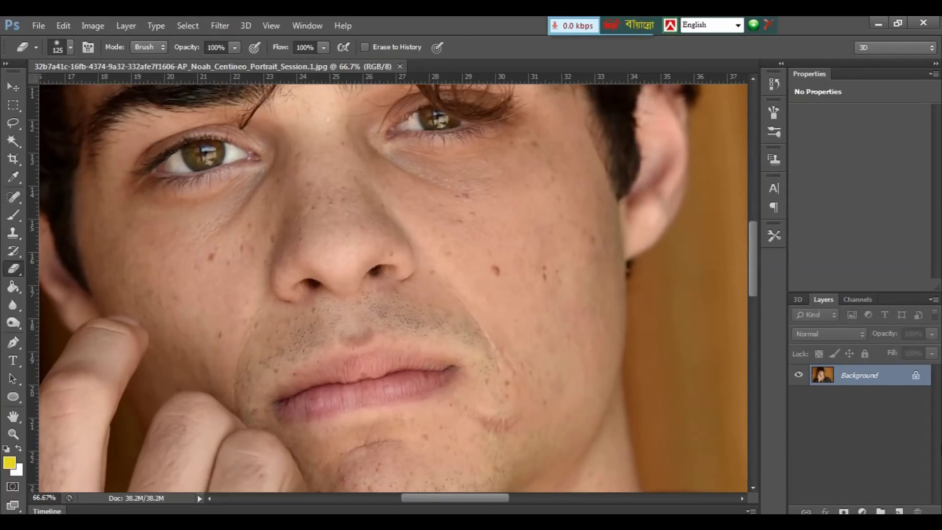
Step: Duplicate the Background onto Layer 1 (Ctrl+J) and invert Layer 1's colours (Ctrl+I)
key(ctrl+j)
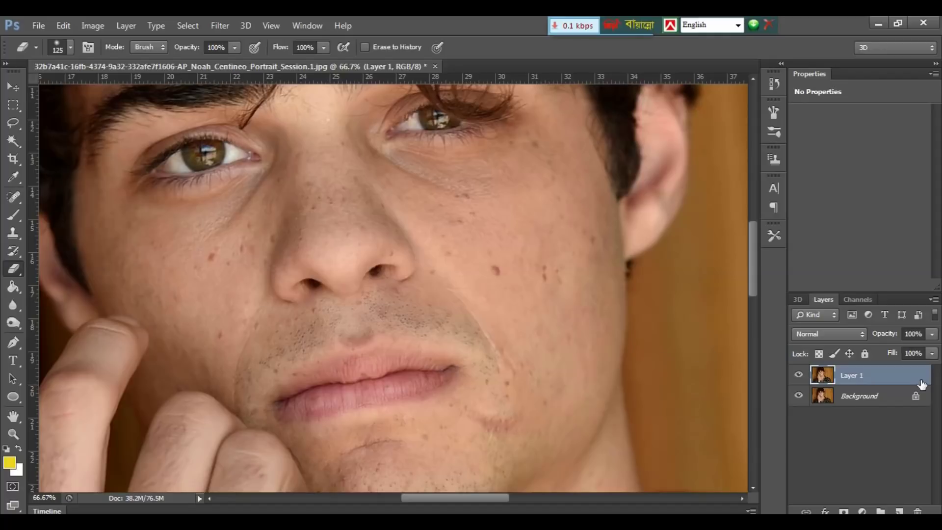
key(ctrl+i)
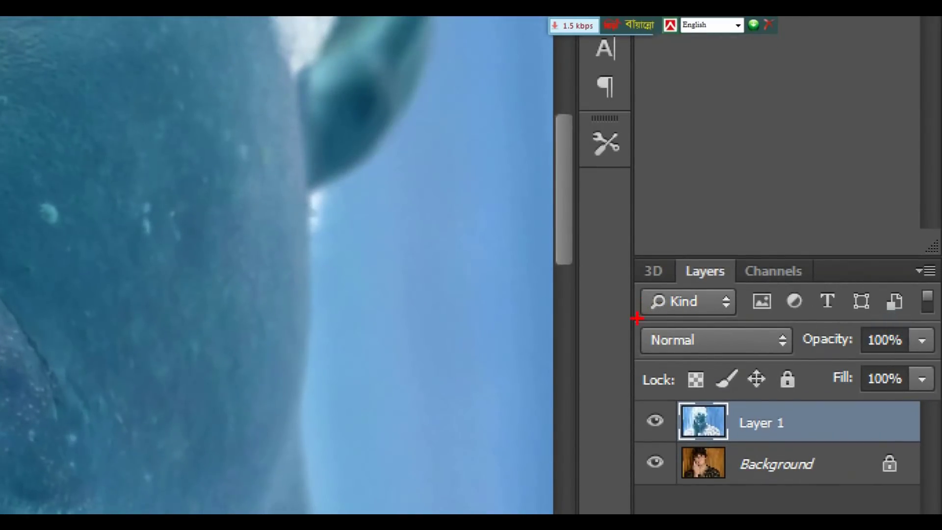
Step: Set Layer 1's blend mode to Vivid Light and zoom out to 25%
drag(637, 318, 787, 360)
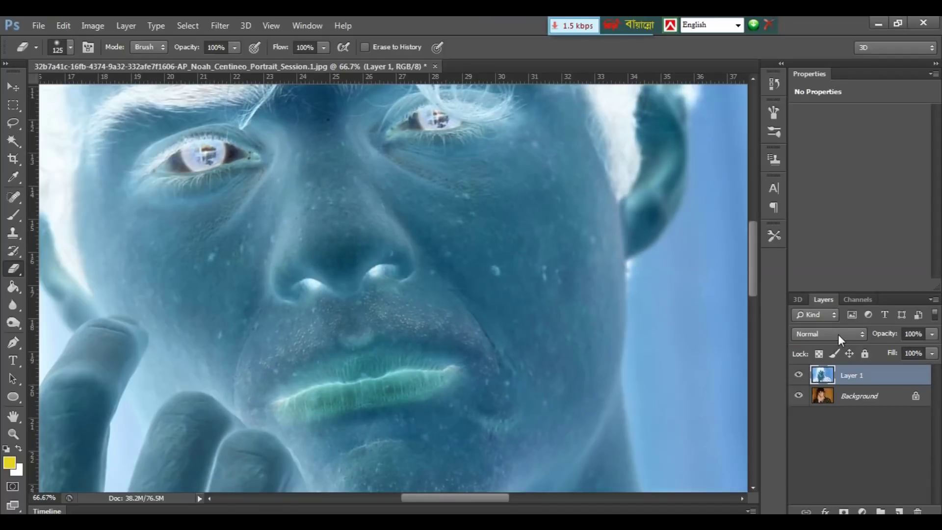
click(837, 334)
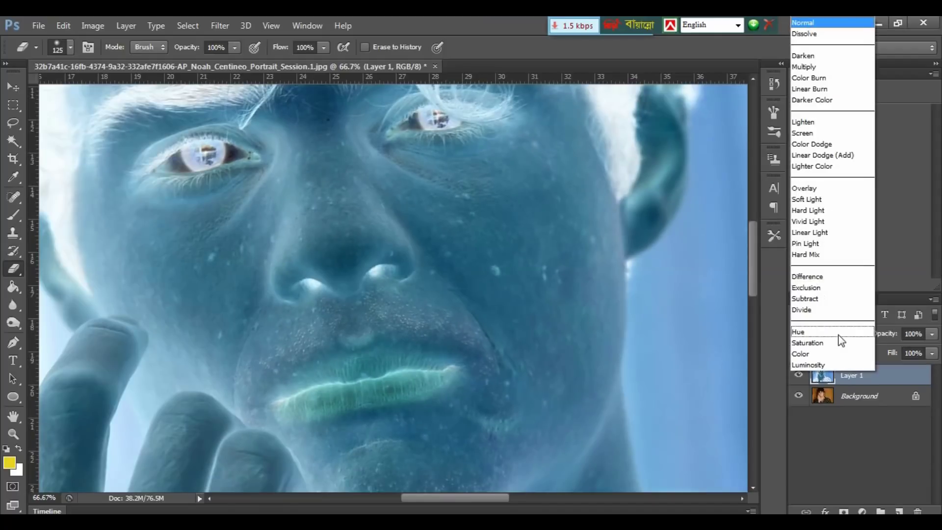
click(809, 222)
key(ctrl+minus)
key(ctrl+minus)
key(ctrl+minus)
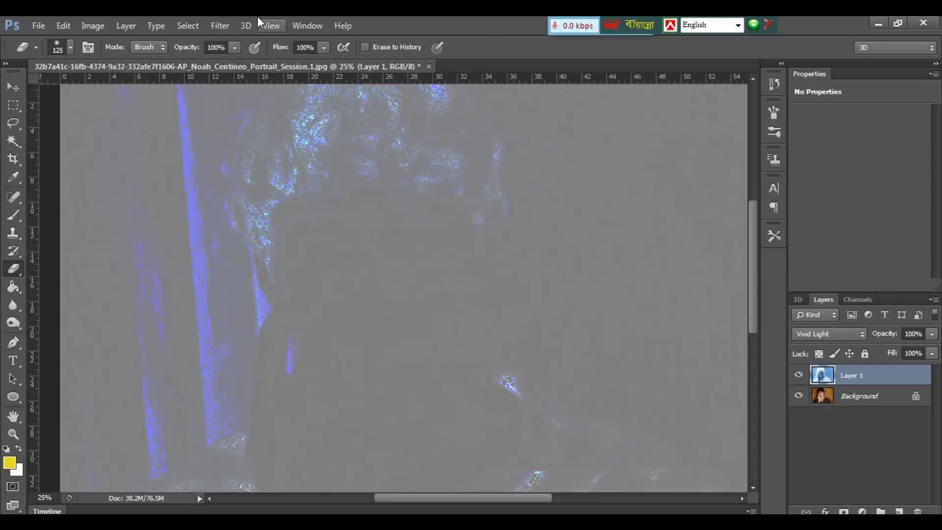
Step: Apply Filter > Other > High Pass to Layer 1 with a 30.5-pixel radius
click(220, 24)
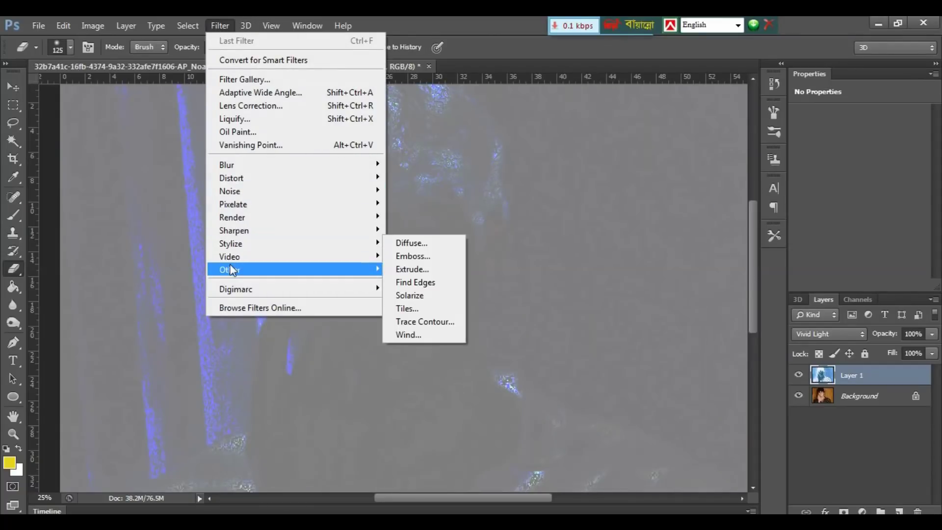
mouse_move(230, 269)
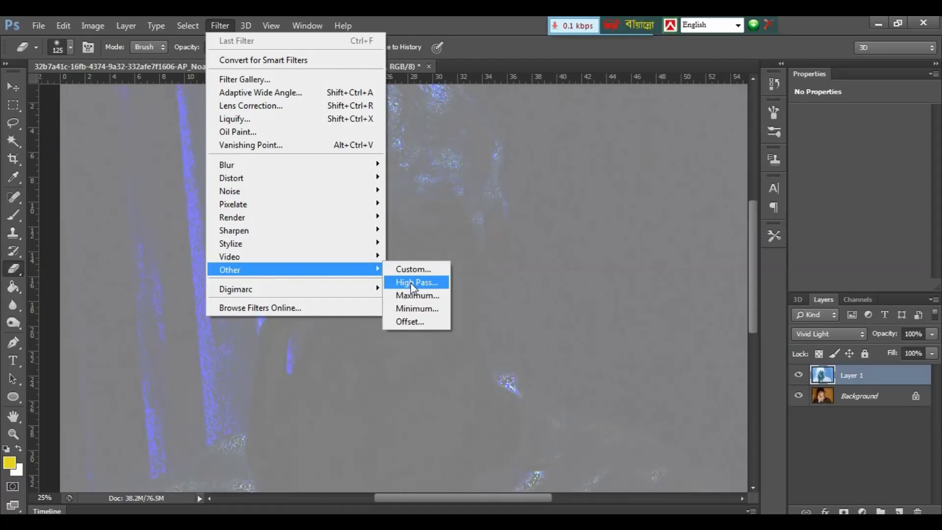
click(412, 282)
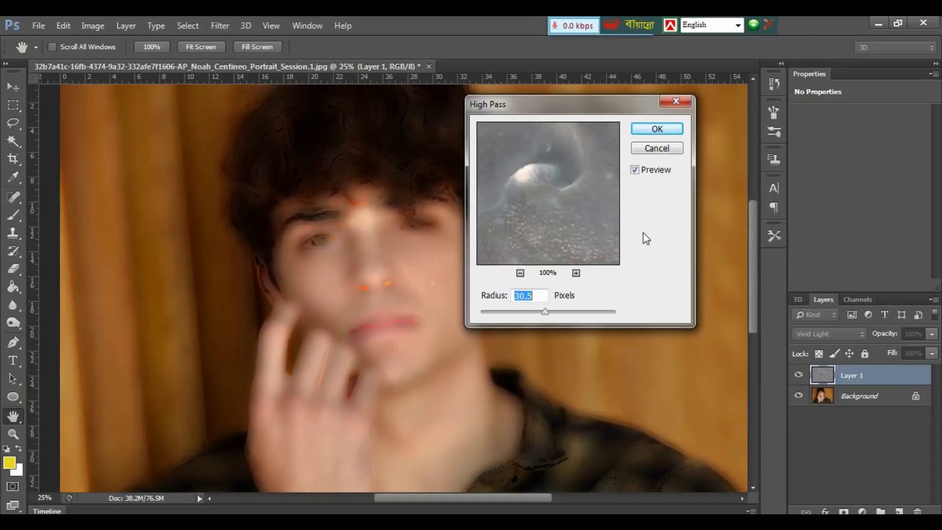
click(657, 129)
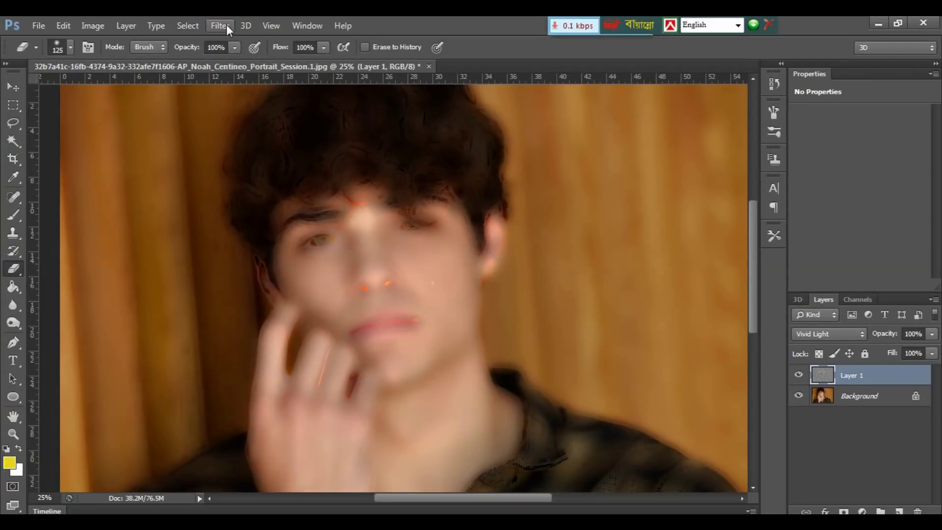
Step: Apply a 2.1-pixel Gaussian Blur to Layer 1
click(225, 25)
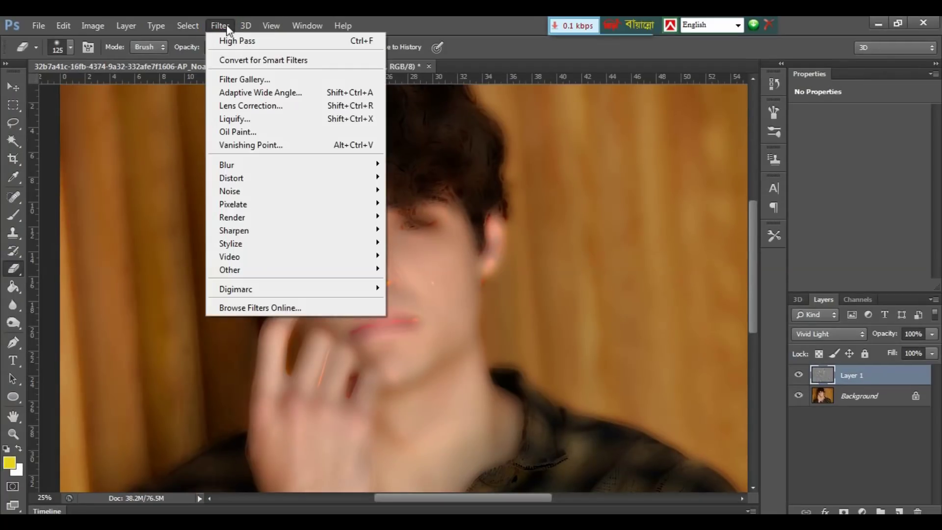
mouse_move(226, 165)
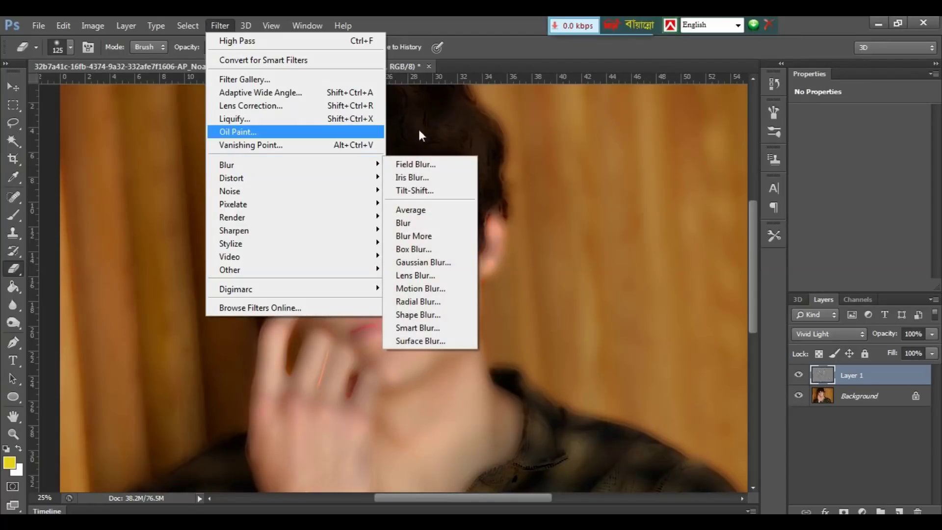
click(413, 262)
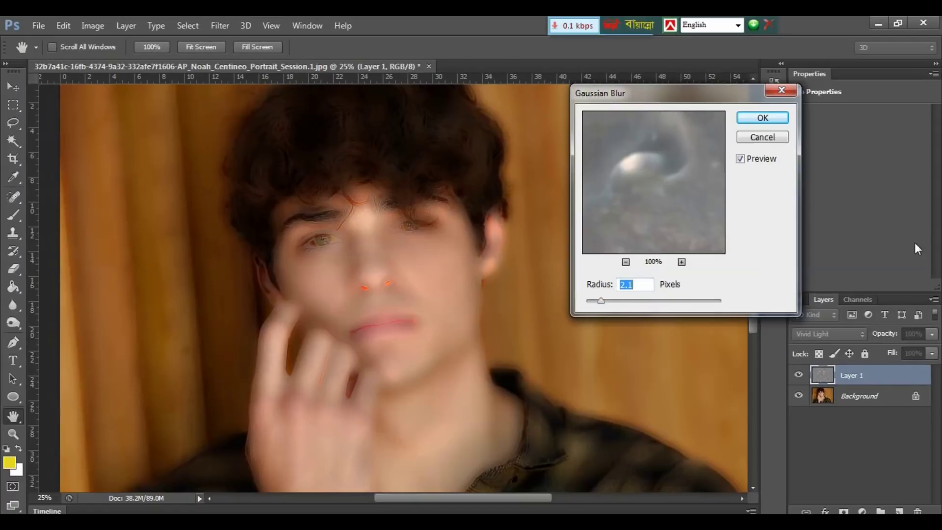
click(757, 120)
key(e)
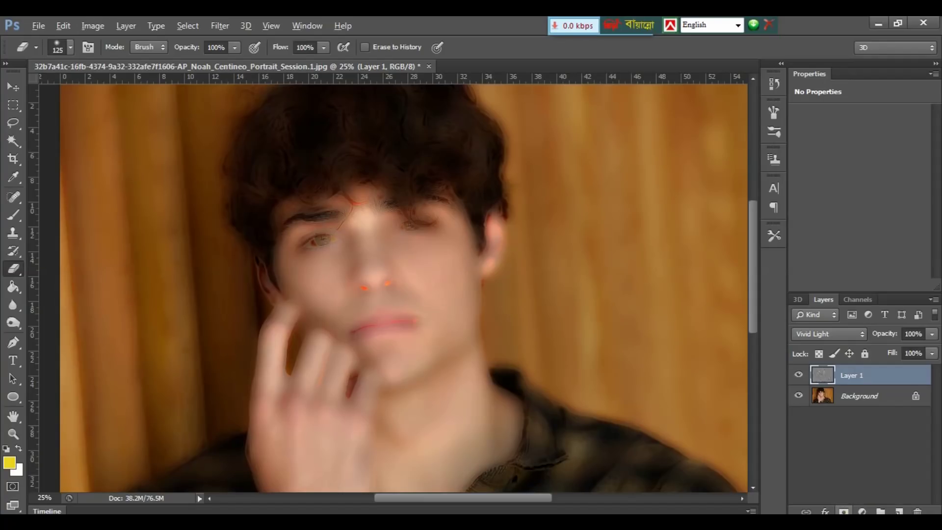
Step: Alt-click Add Layer Mask to give Layer 1 a black hide-all mask
alt+click(844, 511)
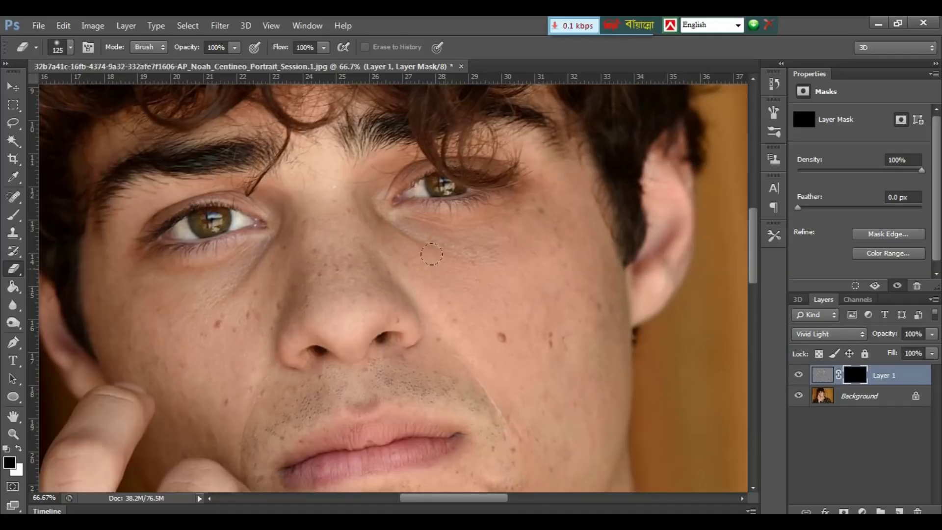
Step: Paint white on the mask over the cheek mole and spots, between the eyes, and the cheek below the nose, zooming out to 50%
click(501, 336)
click(548, 336)
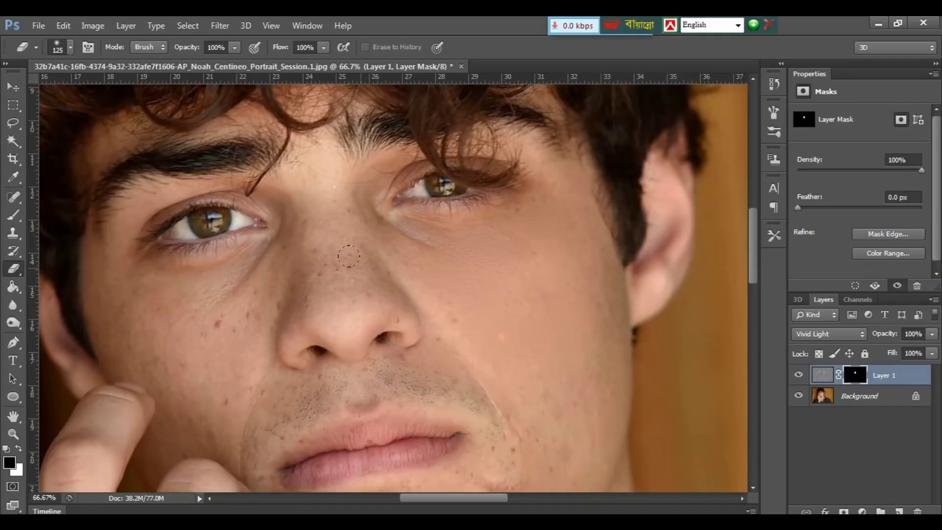
click(330, 195)
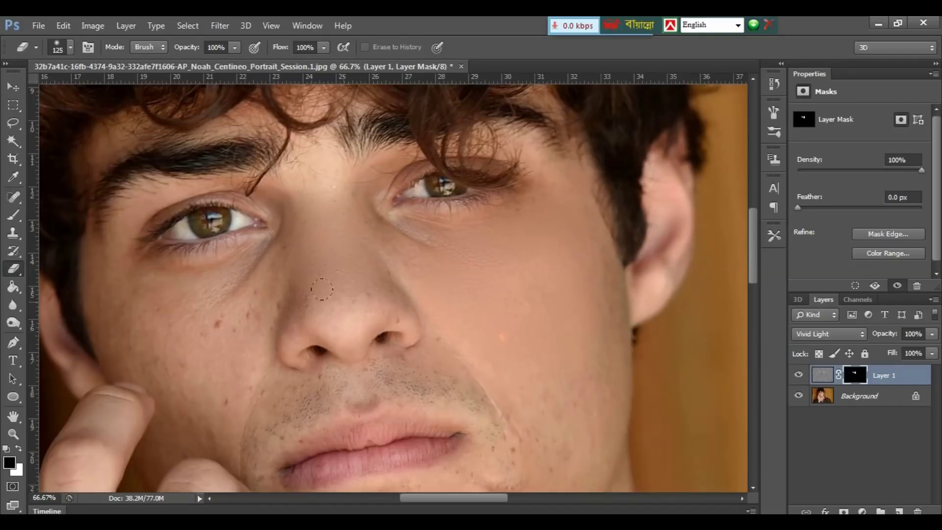
click(217, 324)
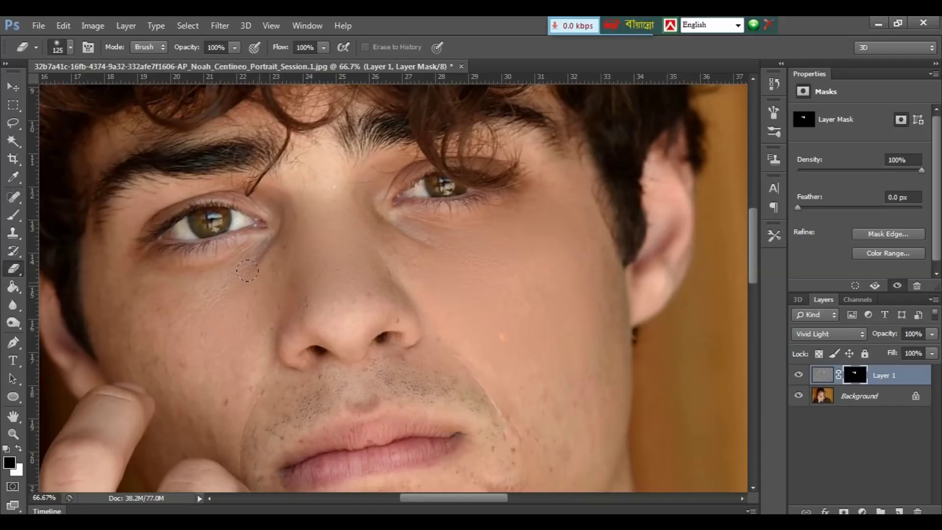
key(ctrl+minus)
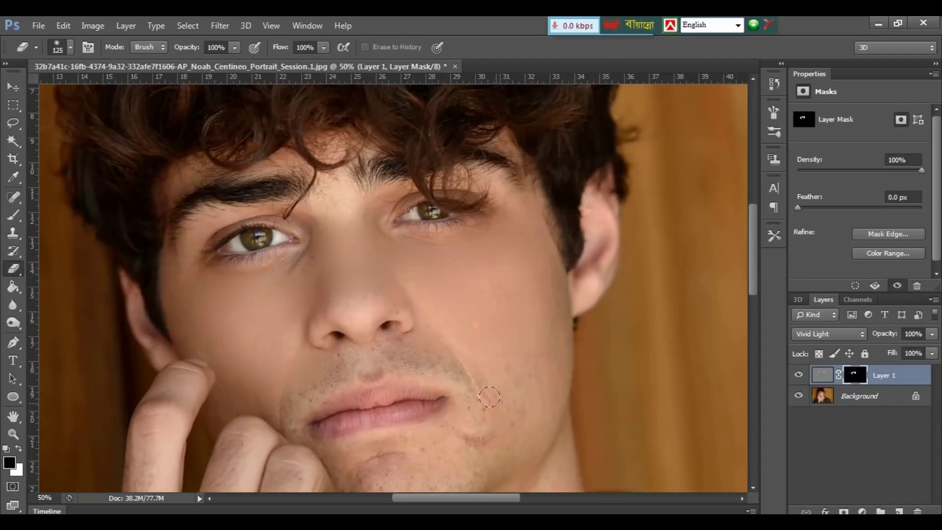
drag(458, 432, 383, 348)
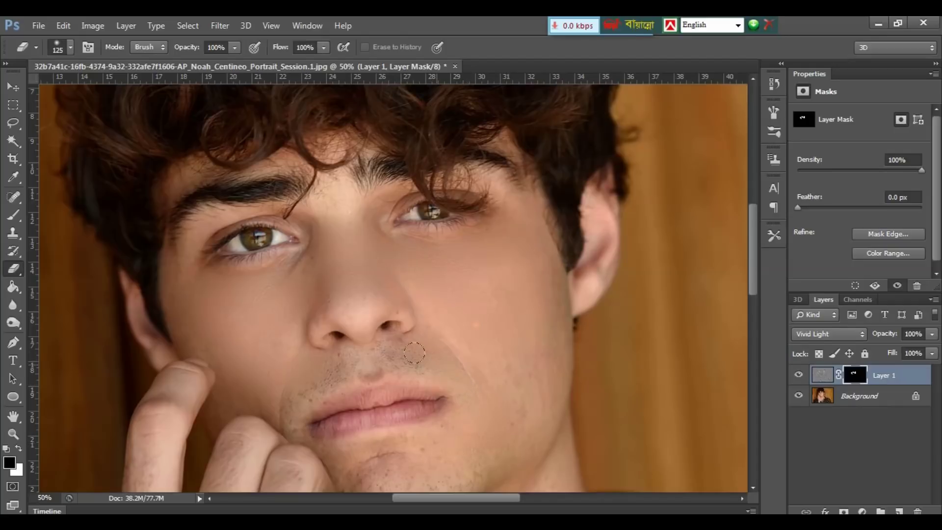